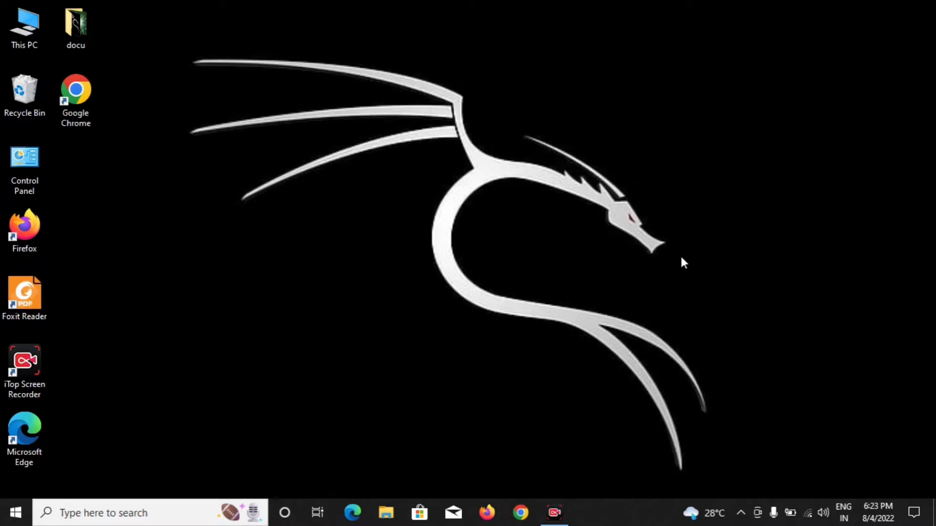
Step: Go from Control Panel's User Accounts to the local administrator account's Change an Account page
{"action": "double_click", "coordinate": [43, 162]}
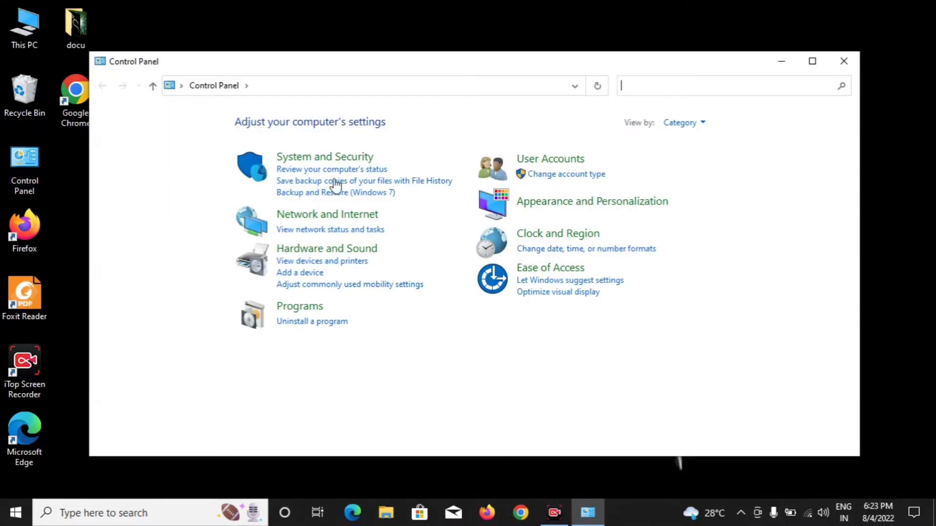
{"action": "left_click", "coordinate": [553, 159]}
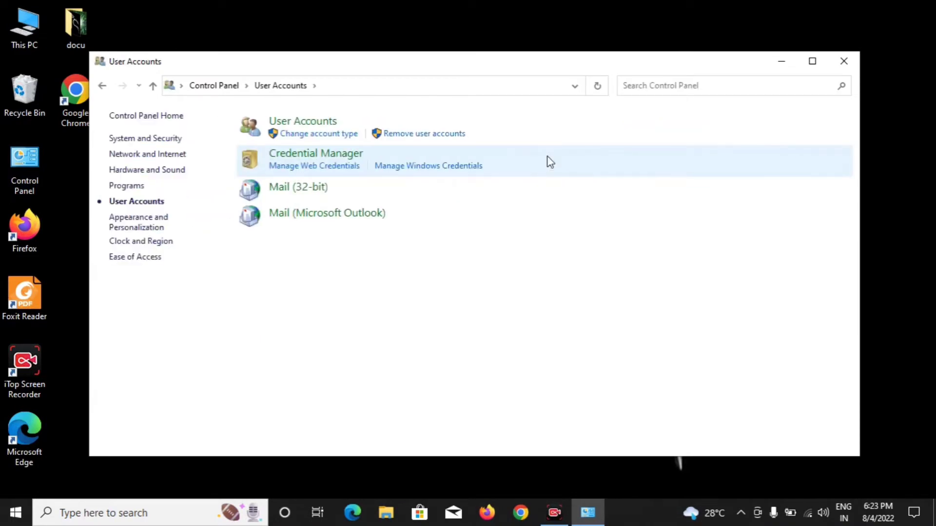
{"action": "left_click", "coordinate": [308, 128]}
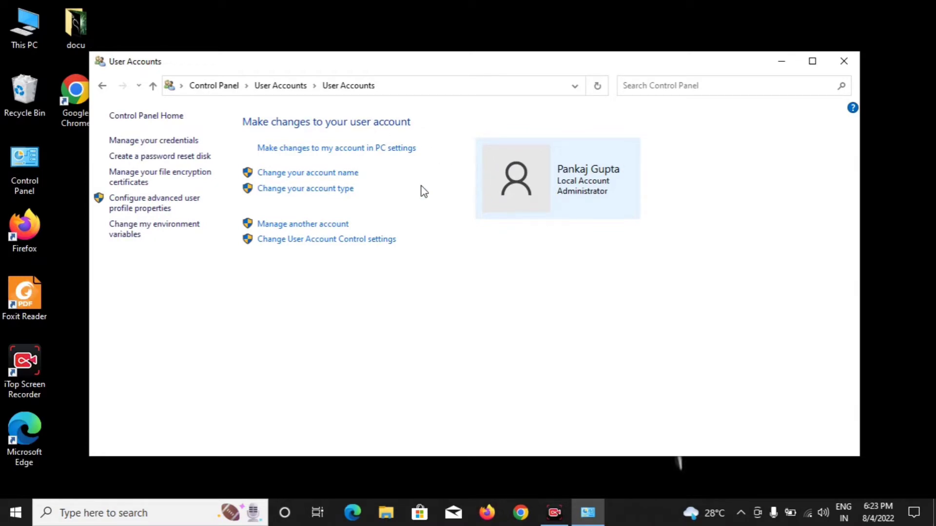
{"action": "left_click", "coordinate": [287, 226]}
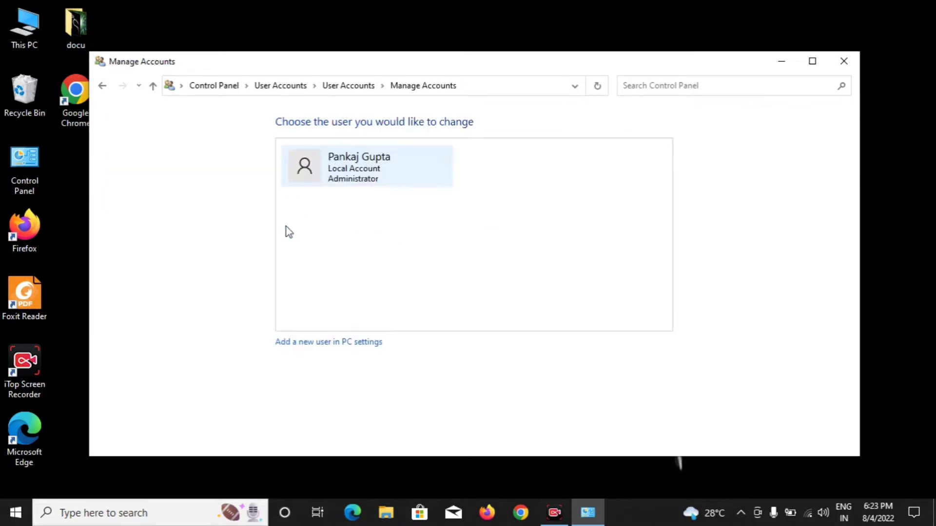
{"action": "left_click", "coordinate": [344, 172]}
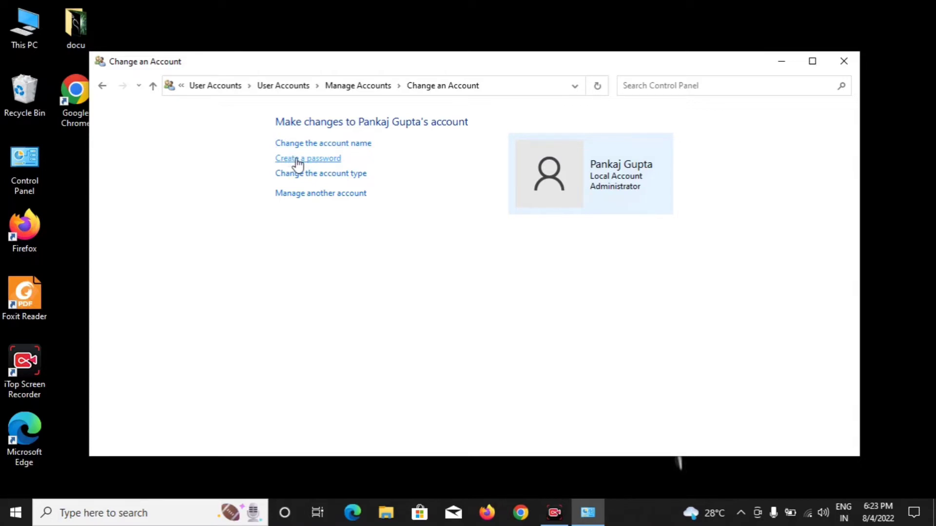
Step: Create a password for the local administrator account, entering and confirming the new password
{"action": "left_click", "coordinate": [298, 161]}
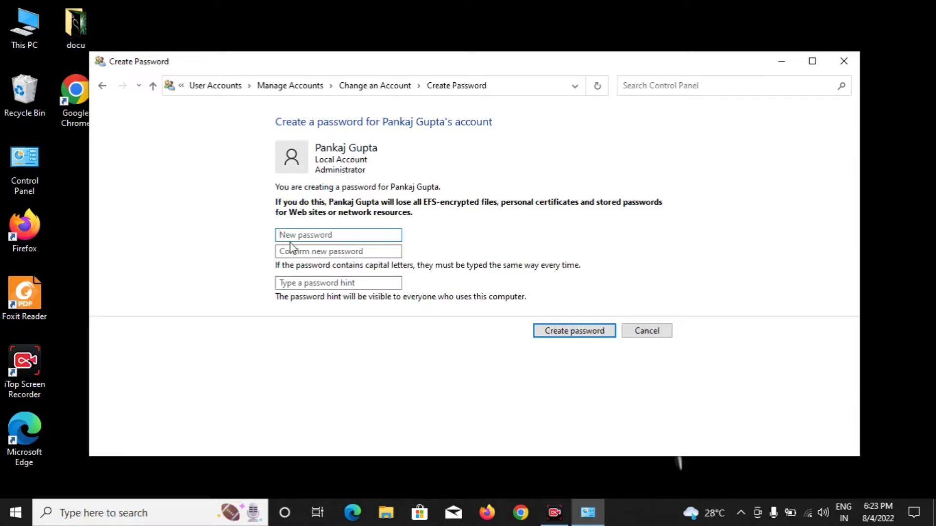
{"action": "type", "text": "••••••"}
{"action": "key", "text": "Tab"}
{"action": "type", "text": "•"}
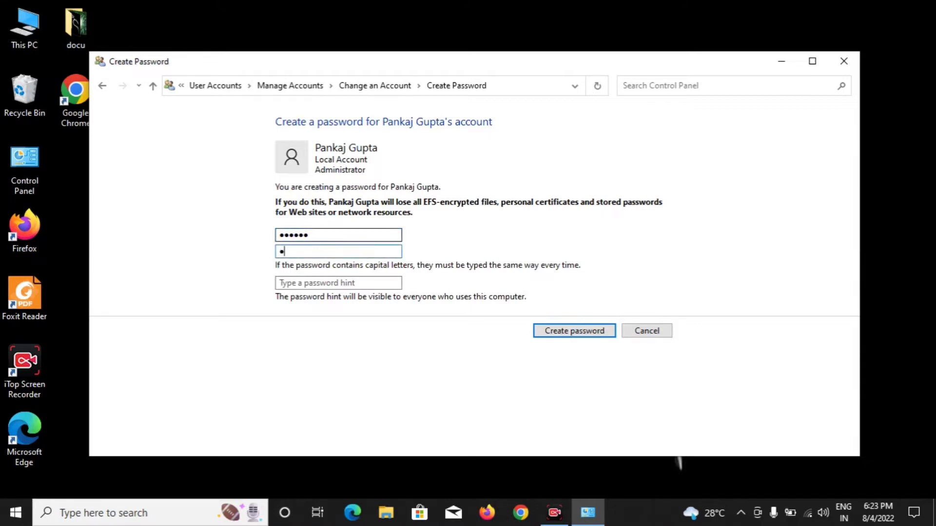
{"action": "type", "text": "•••••"}
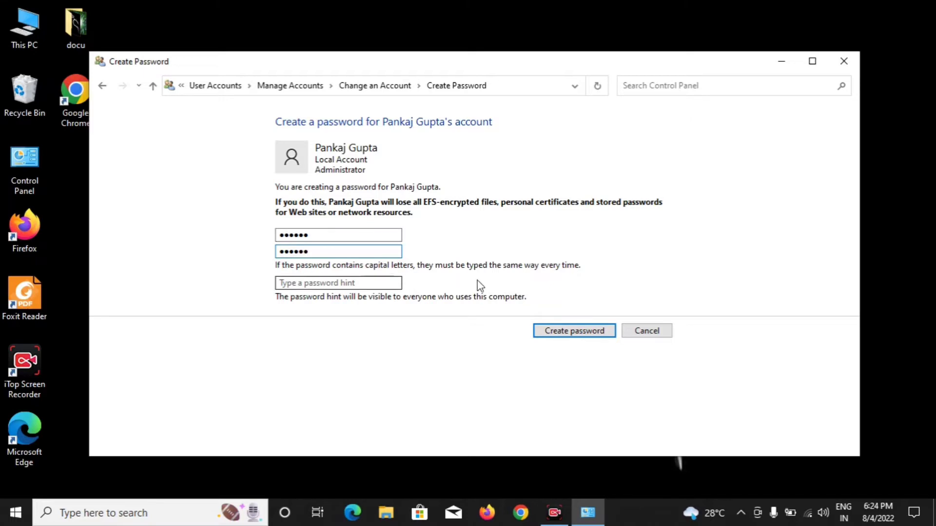
{"action": "left_click", "coordinate": [557, 331]}
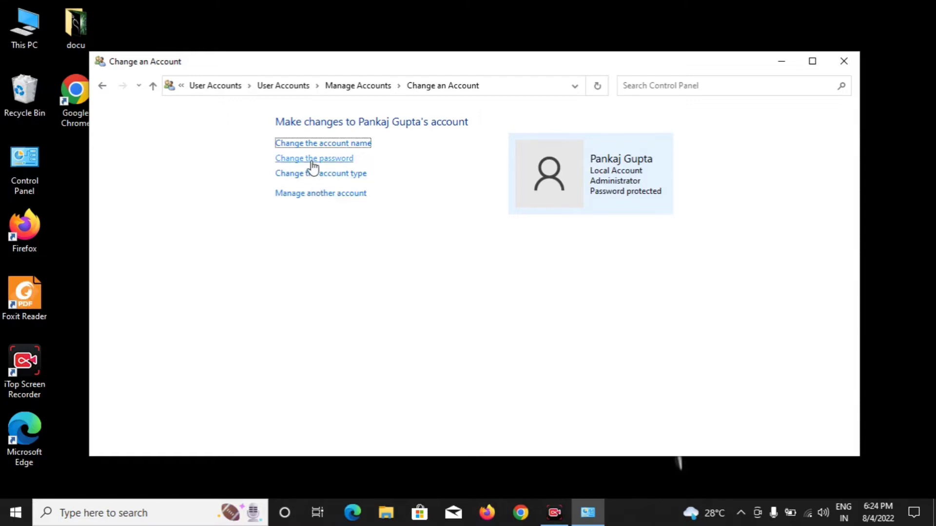
Step: Close Control Panel and launch Computer Management via This PC's Manage option
{"action": "left_click", "coordinate": [844, 62]}
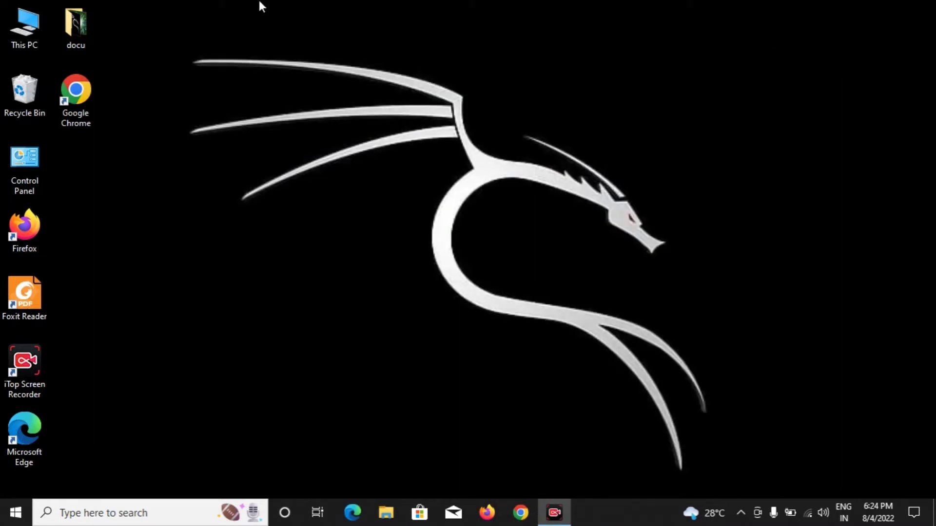
{"action": "right_click", "coordinate": [25, 24]}
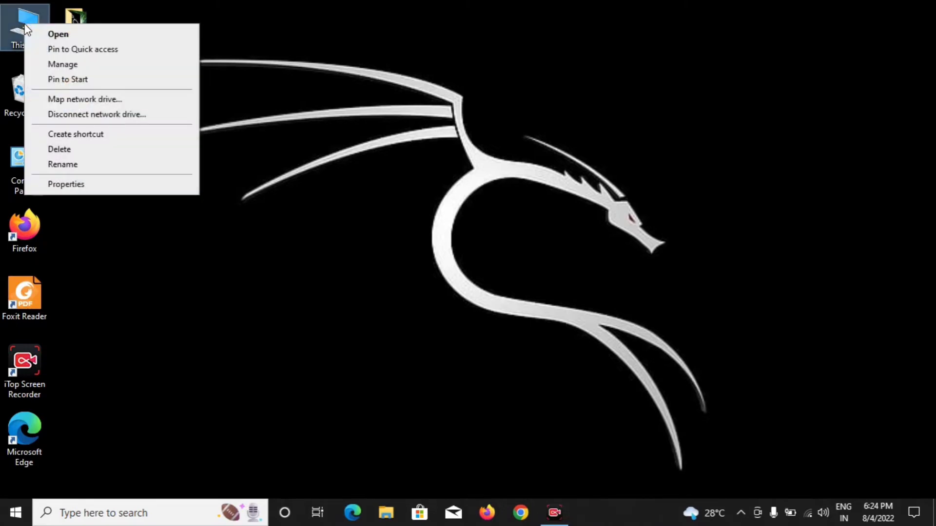
{"action": "left_click", "coordinate": [53, 60]}
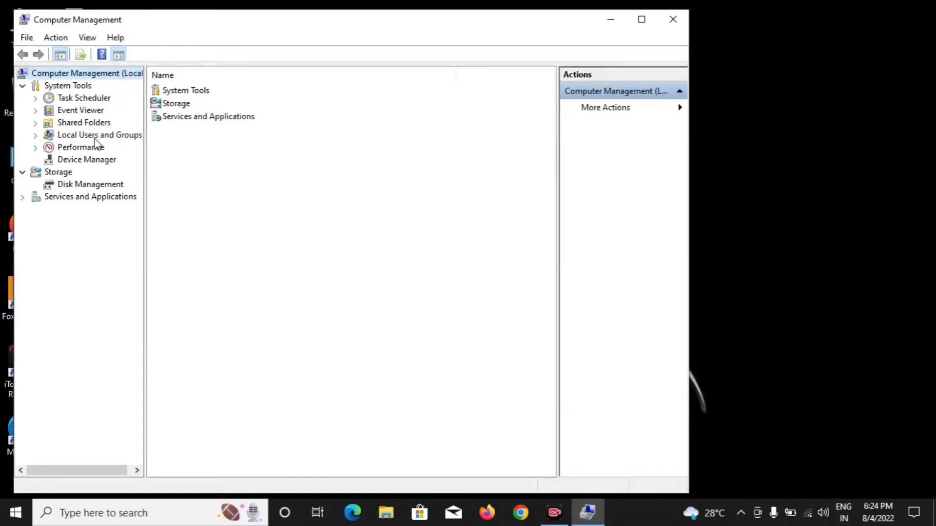
Step: Under Local Users and Groups > Users, choose Set Password for the local account
{"action": "left_click", "coordinate": [122, 140]}
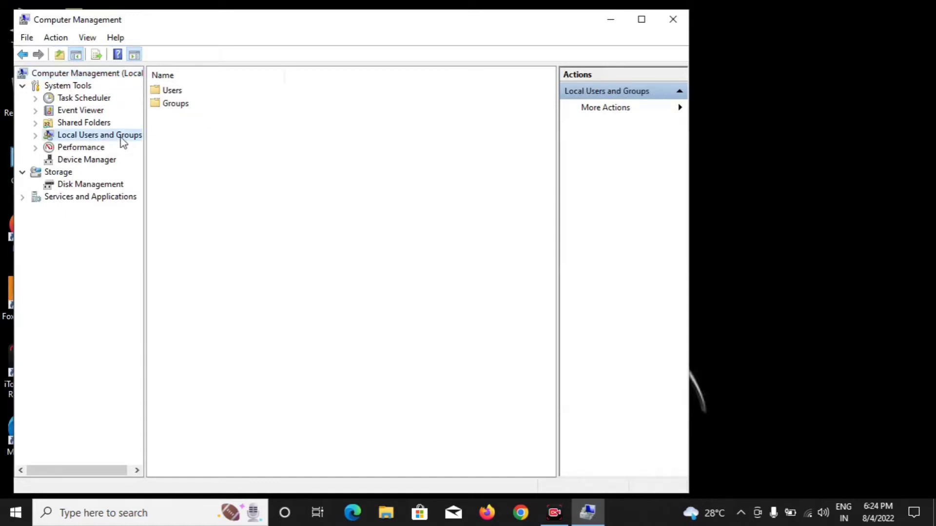
{"action": "left_click", "coordinate": [173, 95]}
{"action": "double_click", "coordinate": [173, 95]}
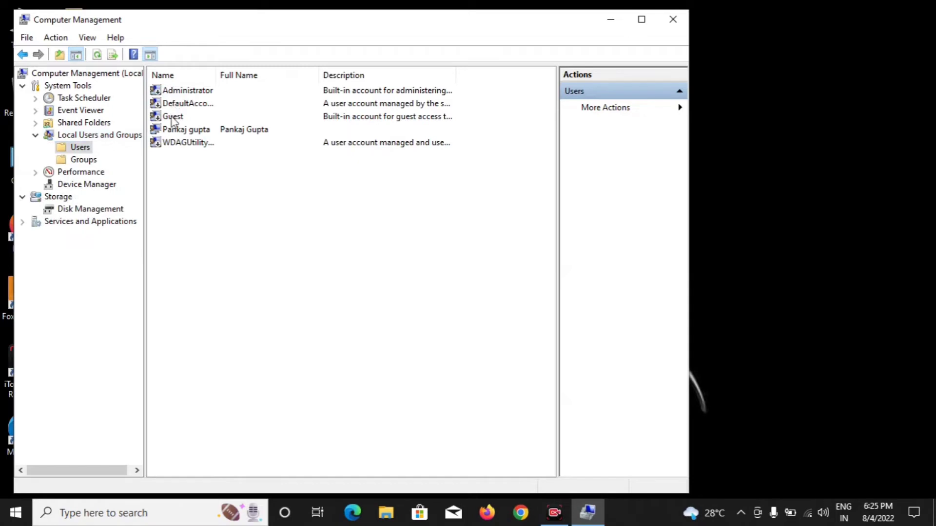
{"action": "left_click", "coordinate": [167, 130]}
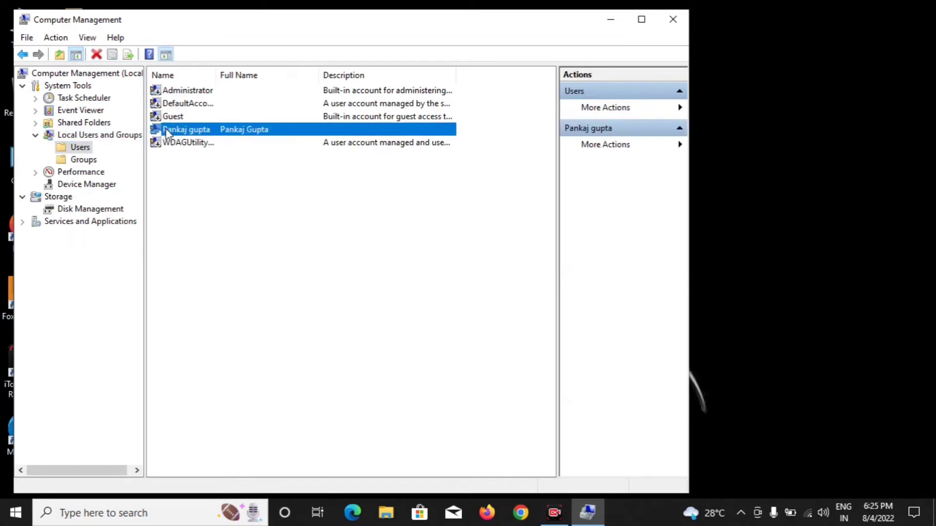
{"action": "right_click", "coordinate": [167, 133]}
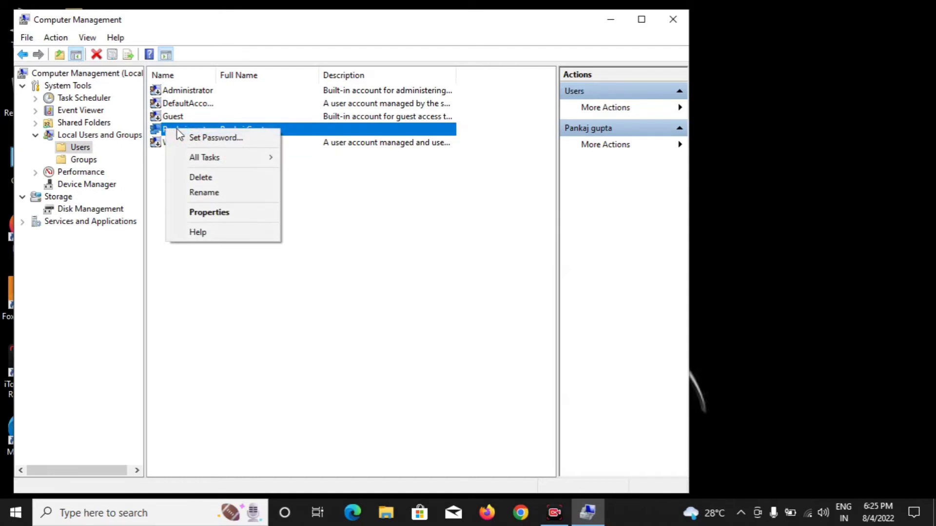
{"action": "left_click", "coordinate": [188, 137]}
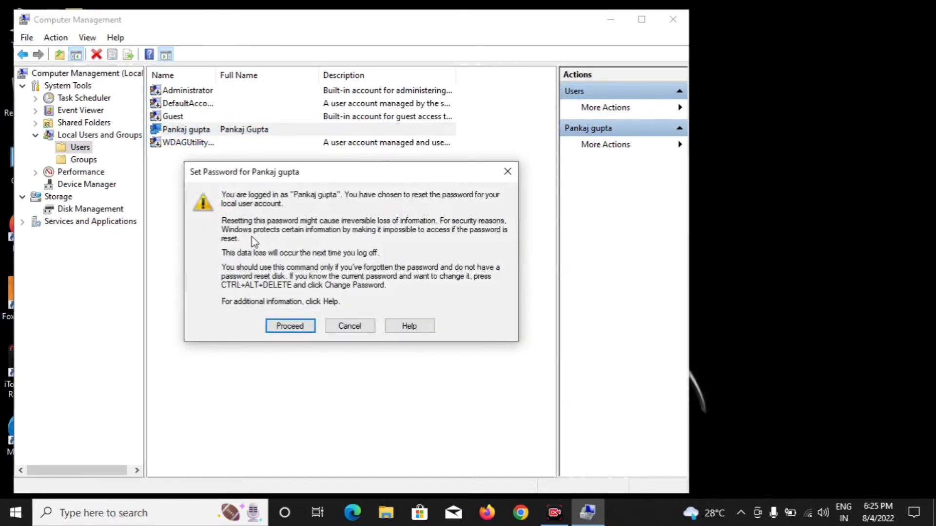
Step: Proceed past the warning, enter and confirm the new password, and acknowledge the confirmation
{"action": "left_click", "coordinate": [287, 326]}
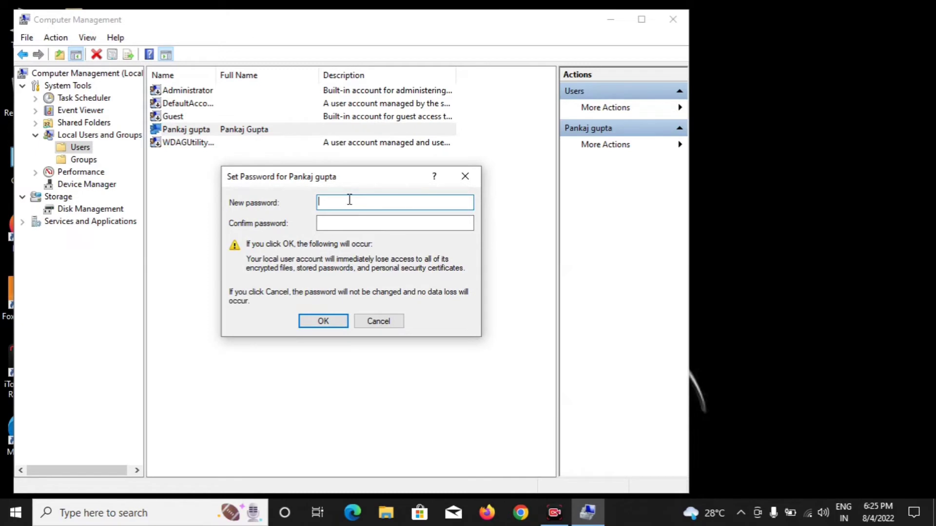
{"action": "type", "text": "123"}
{"action": "key", "text": "Tab"}
{"action": "type", "text": "123"}
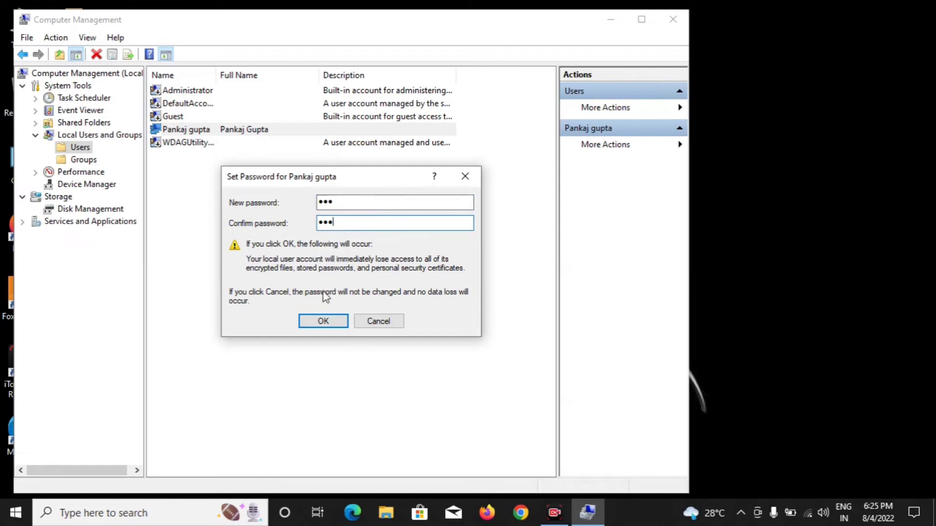
{"action": "left_click", "coordinate": [324, 321]}
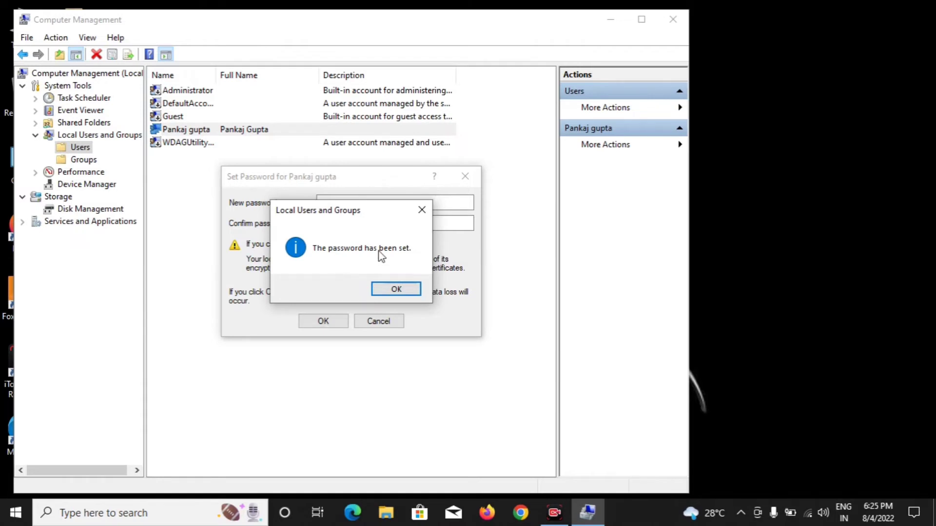
{"action": "left_click", "coordinate": [396, 290]}
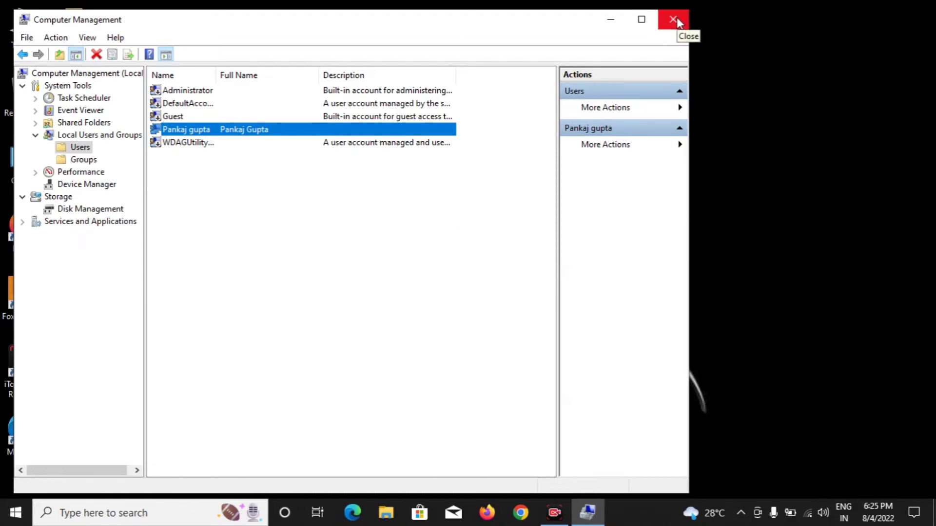
Step: Close Computer Management and run cmd as administrator from taskbar search
{"action": "left_click", "coordinate": [674, 19]}
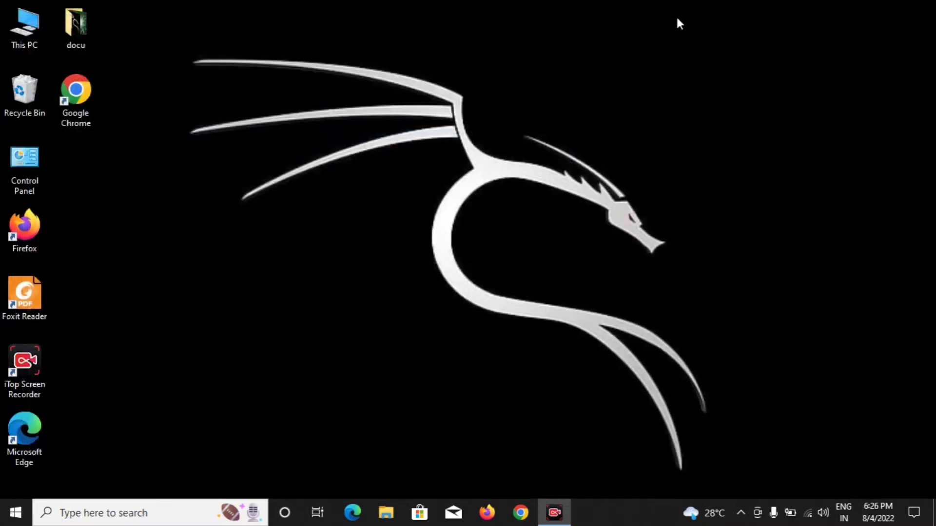
{"action": "left_click", "coordinate": [84, 508]}
{"action": "type", "text": "cmd"}
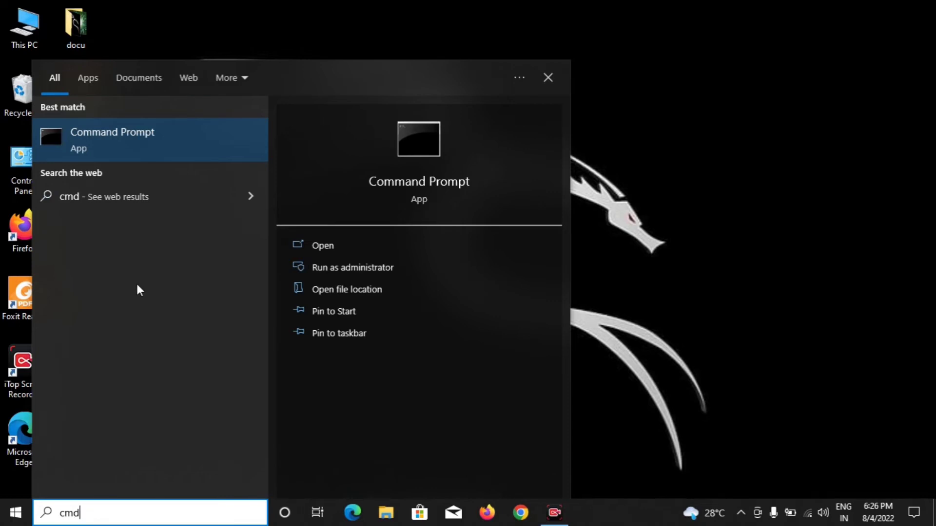
{"action": "left_click", "coordinate": [326, 268]}
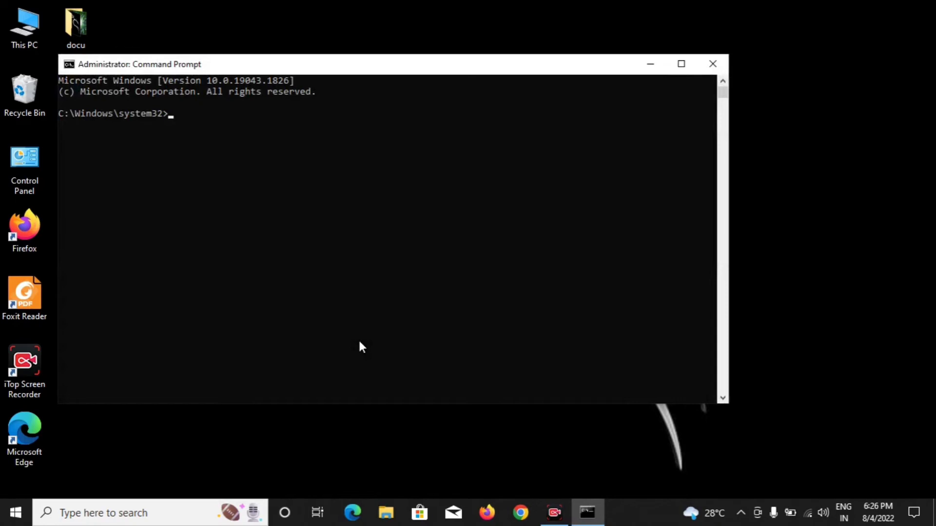
Step: Run net user to list the computer's accounts, then start another net user command
{"action": "type", "text": "net user"}
{"action": "key", "text": "Return"}
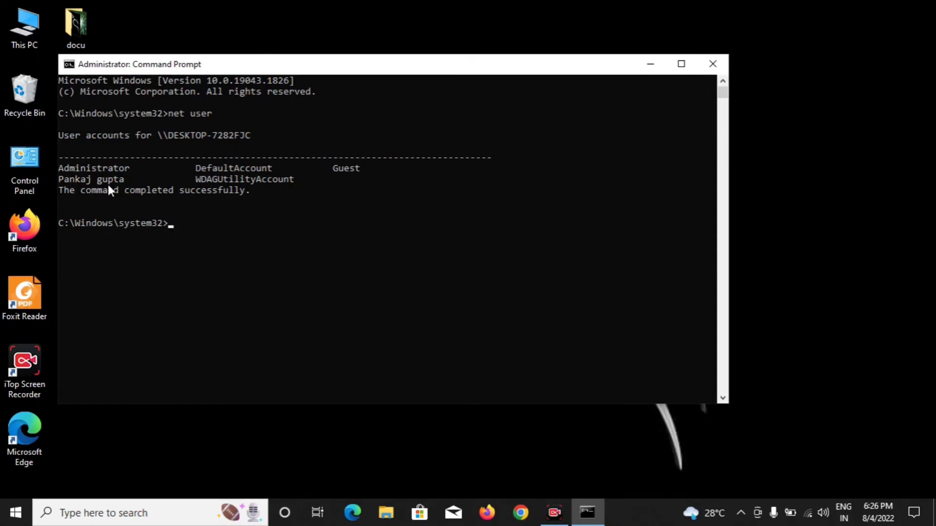
{"action": "type", "text": "net user"}
Step: Complete the net user command with the local account's quoted name and an asterisk
{"action": "type", "text": "\"Pankaj"}
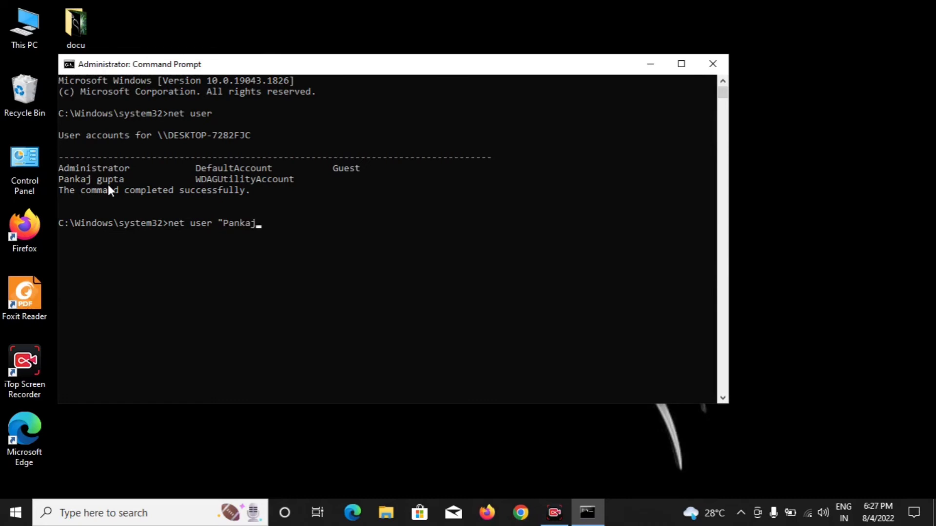
{"action": "type", "text": " gupta\""}
{"action": "type", "text": "*"}
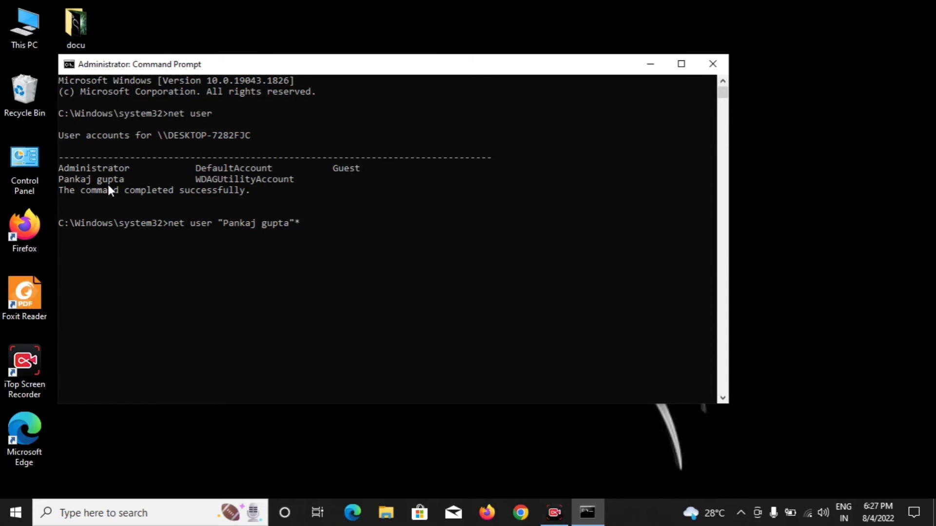